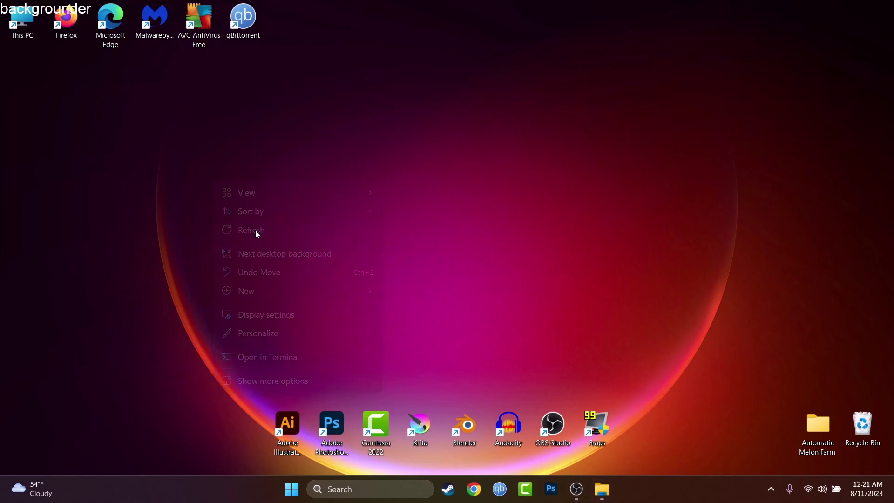
- Launch Chrome with the first profile and open the AOL Mail bookmark to Today on AOL
{"action": "left_click", "coordinate": [474, 489]}
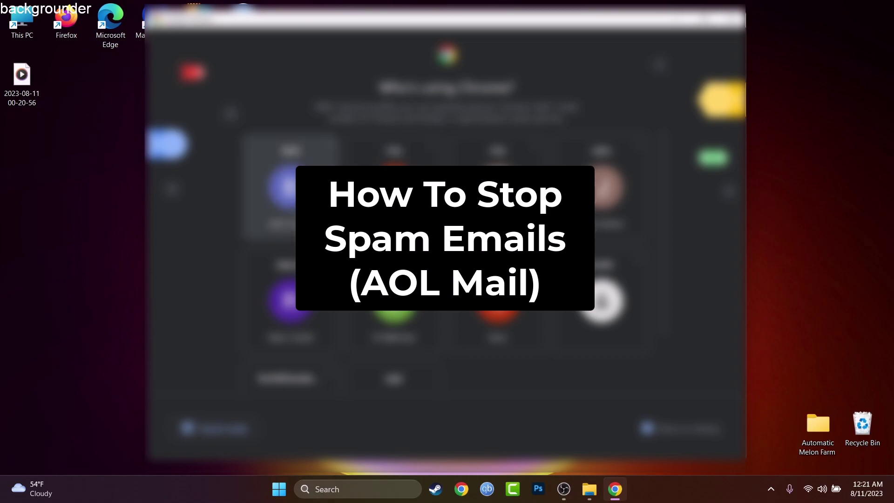
{"action": "left_click", "coordinate": [290, 186]}
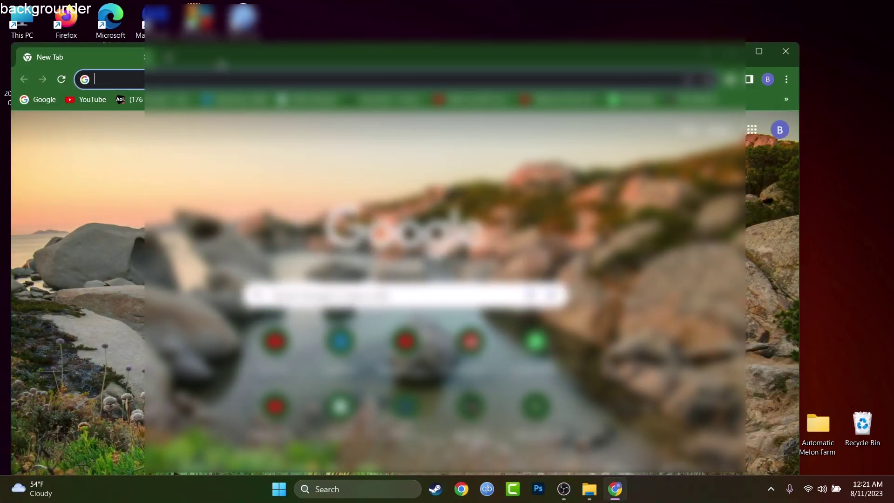
{"action": "left_click", "coordinate": [124, 100]}
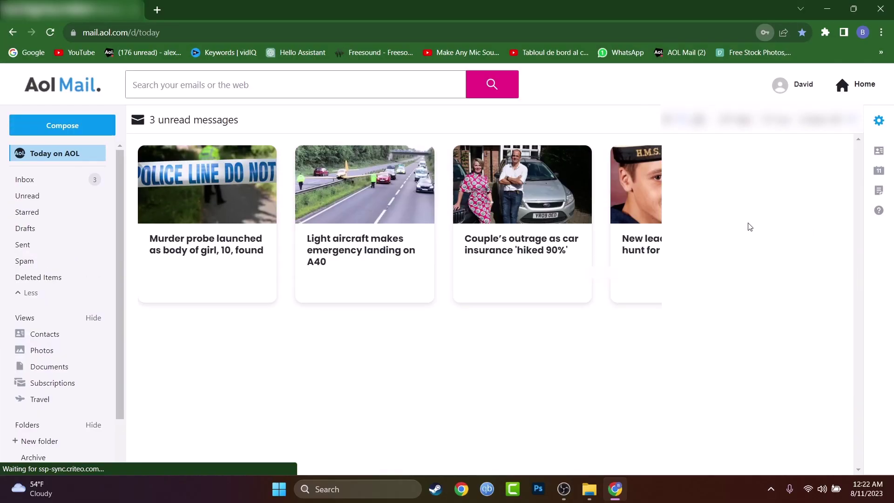
- Mark yesterday's AOL email in the Inbox as spam and confirm it appears in Spam
{"action": "left_click", "coordinate": [86, 181]}
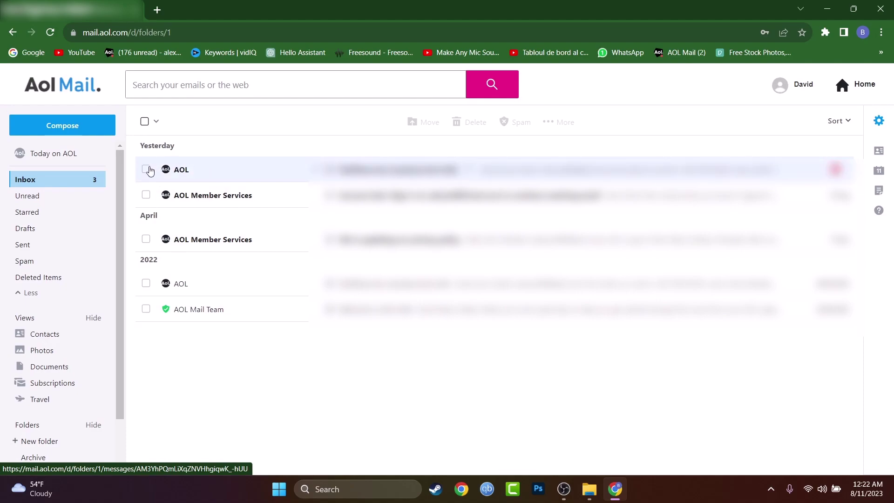
{"action": "left_click", "coordinate": [148, 170]}
{"action": "left_click", "coordinate": [506, 128]}
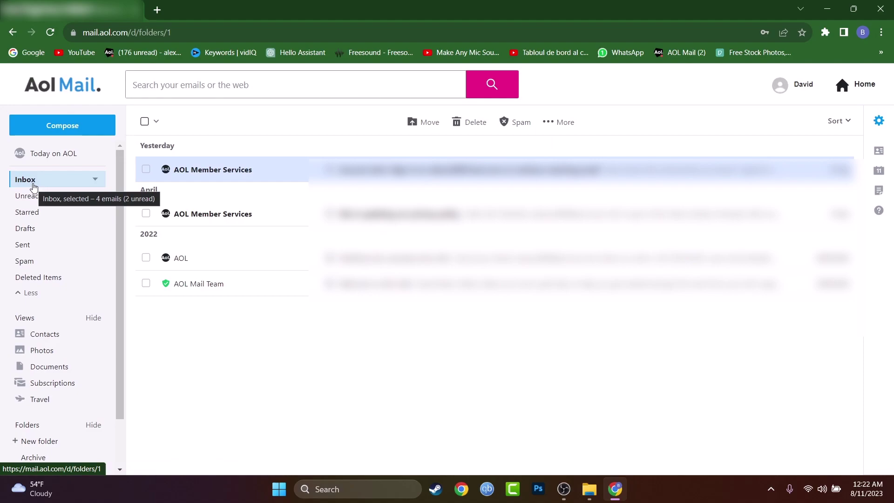
{"action": "left_click", "coordinate": [34, 261]}
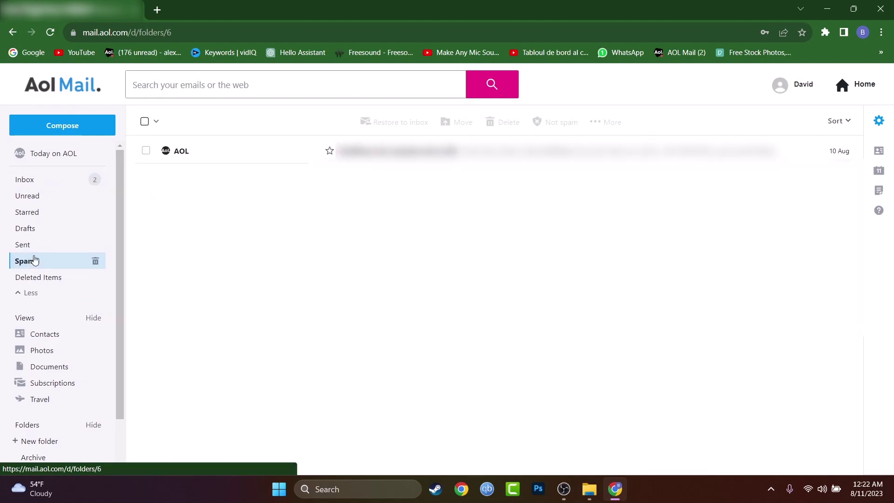
{"action": "left_click", "coordinate": [54, 179]}
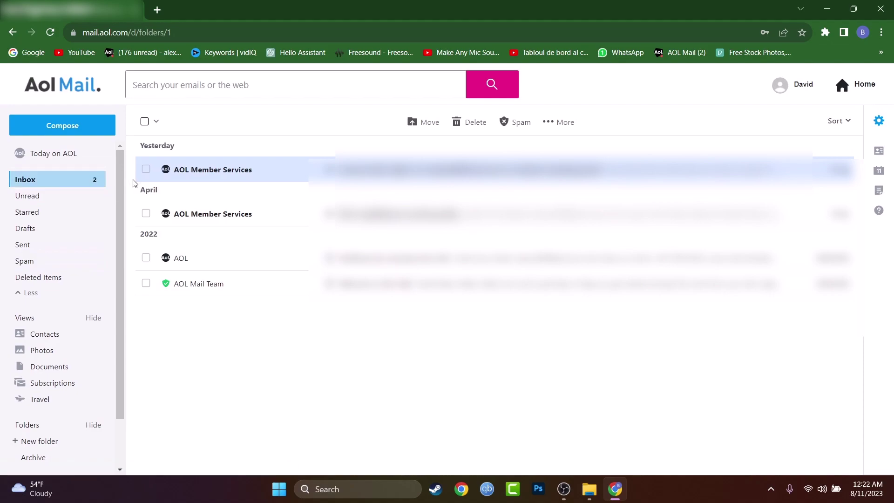
- Select the two AOL Member Services emails and the AOL Mail Team email, then clear the selection
{"action": "left_click", "coordinate": [146, 169]}
{"action": "left_click", "coordinate": [145, 283]}
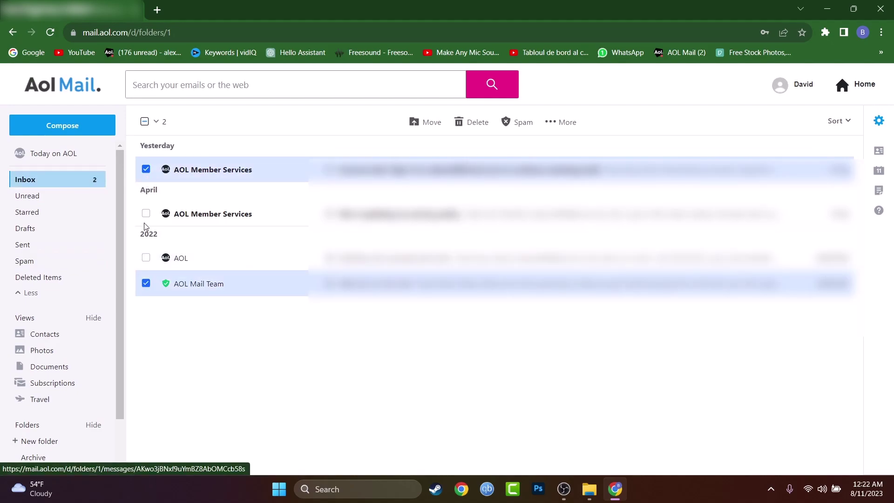
{"action": "left_click", "coordinate": [146, 213]}
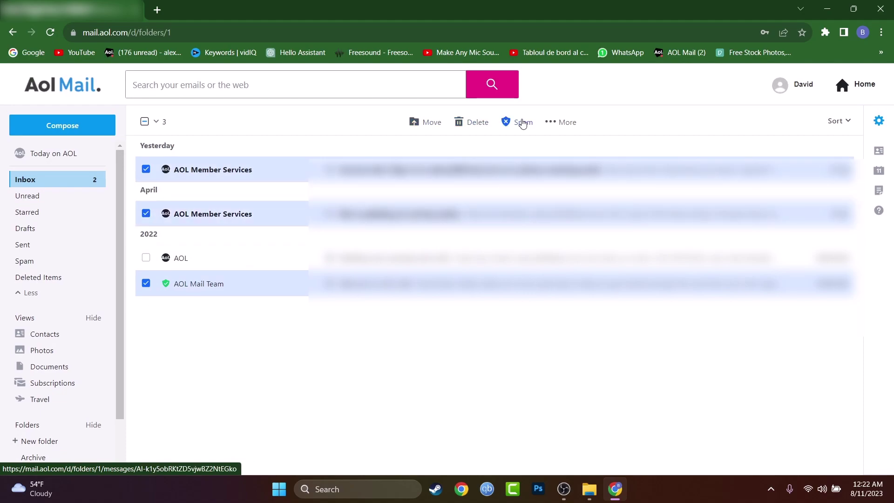
{"action": "key", "text": "Escape"}
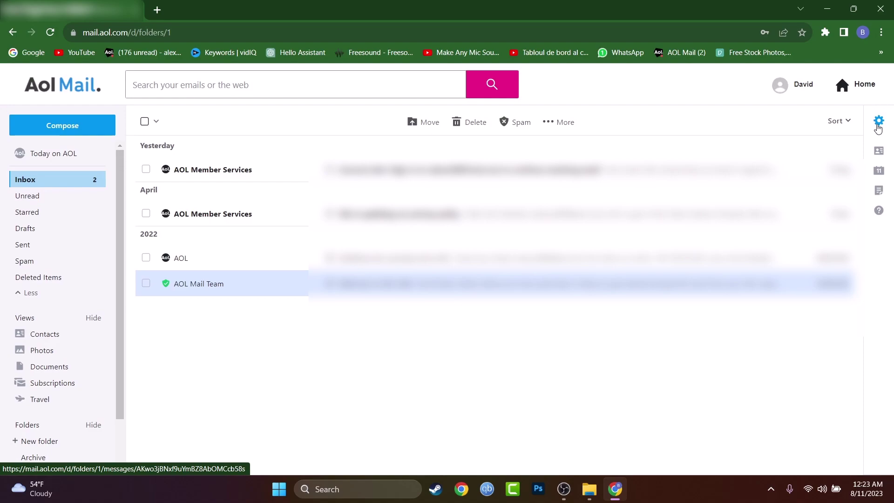
- Open More settings from the gear menu and go to Security and privacy
{"action": "left_click", "coordinate": [878, 128]}
{"action": "left_click", "coordinate": [877, 128]}
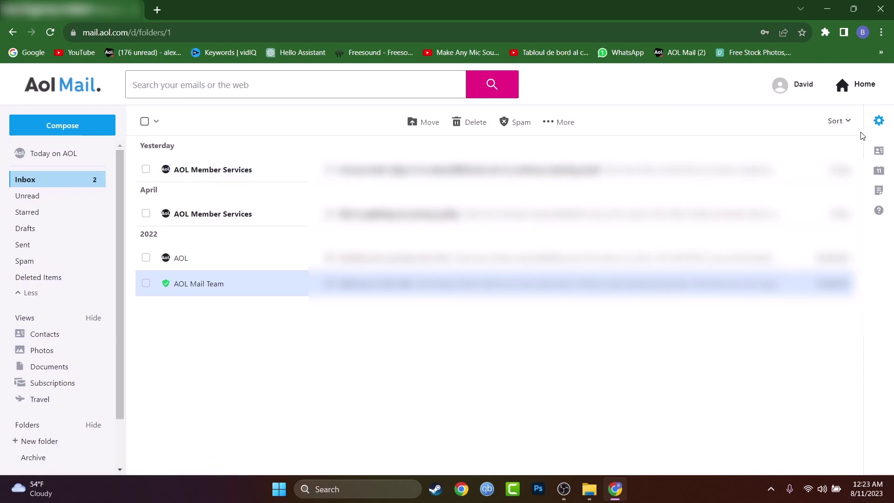
{"action": "left_click", "coordinate": [877, 125]}
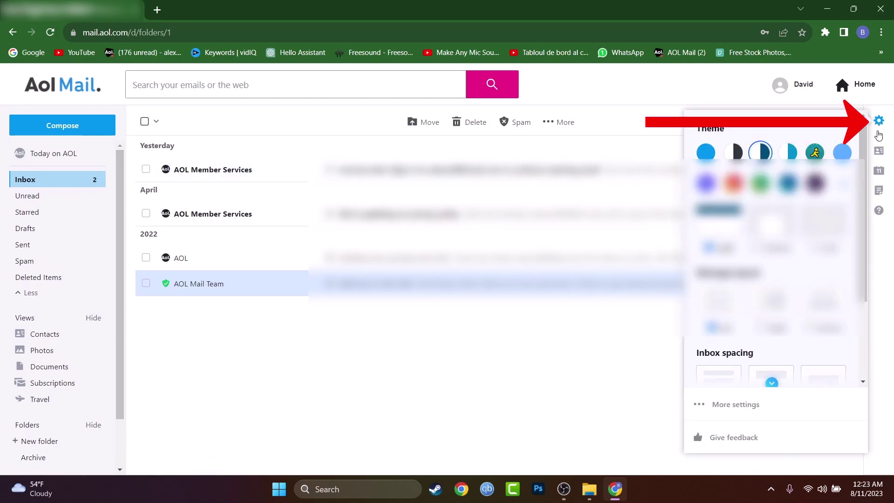
{"action": "left_click", "coordinate": [744, 405]}
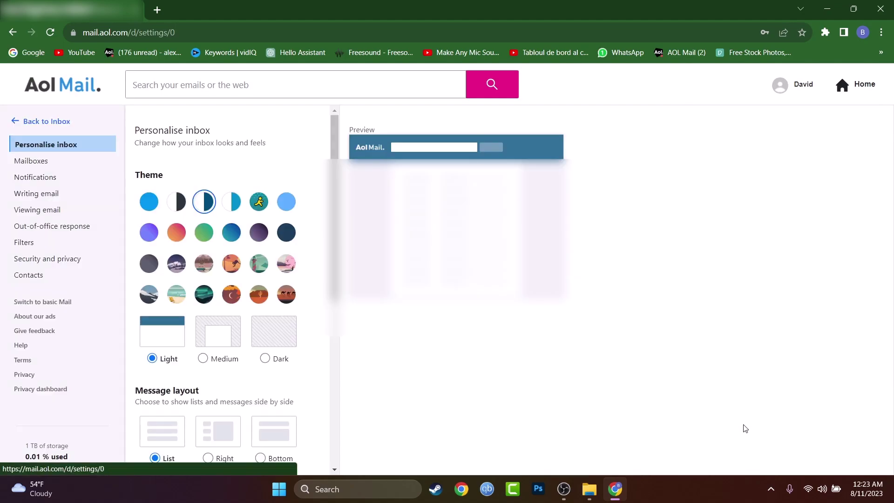
{"action": "left_click", "coordinate": [51, 259]}
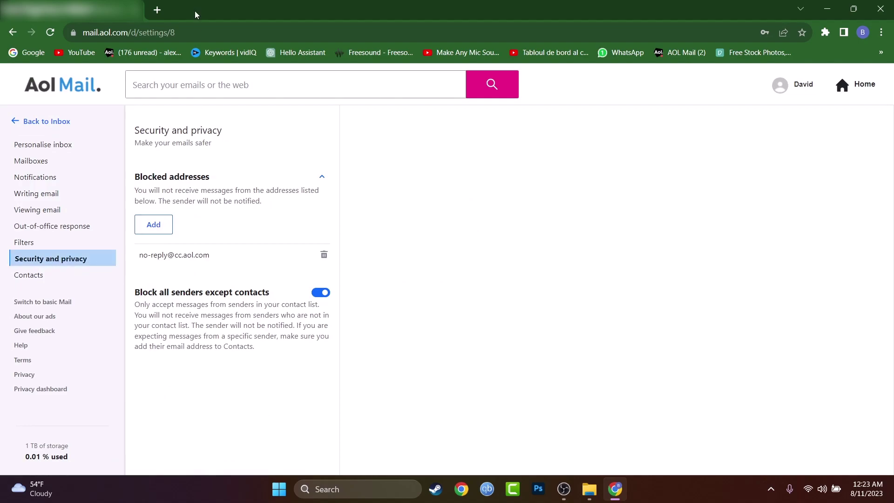
- Copy the sender address from the first AOL Member Services email, then reopen the full settings page
{"action": "left_click", "coordinate": [18, 122]}
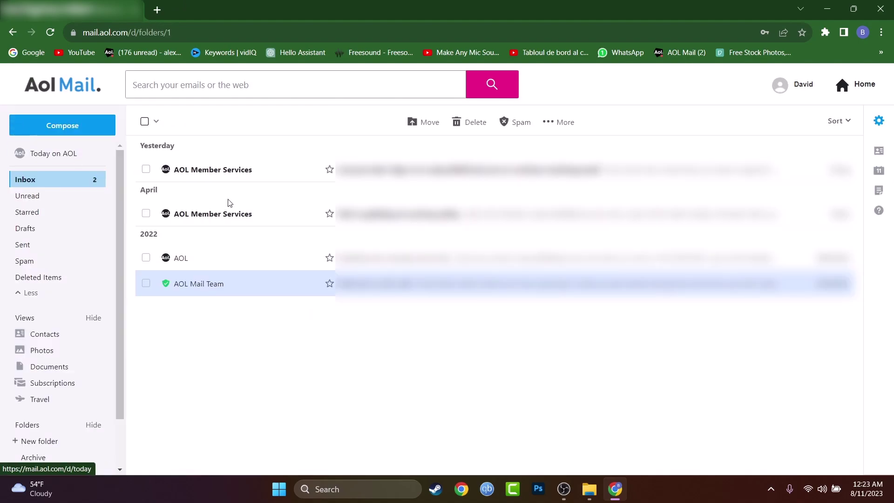
{"action": "left_click", "coordinate": [279, 169]}
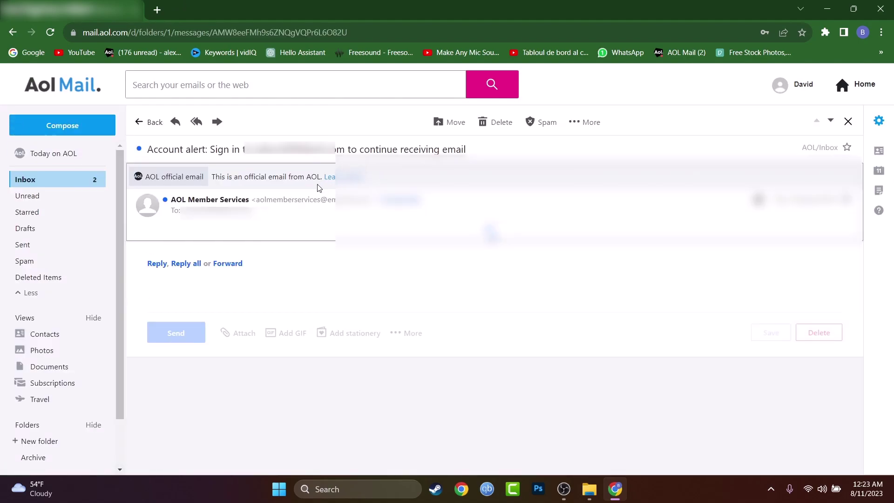
{"action": "left_click_drag", "start_coordinate": [257, 149], "coordinate": [336, 148]}
{"action": "mouse_move", "coordinate": [233, 199]}
{"action": "left_click_drag", "start_coordinate": [255, 199], "coordinate": [372, 199]}
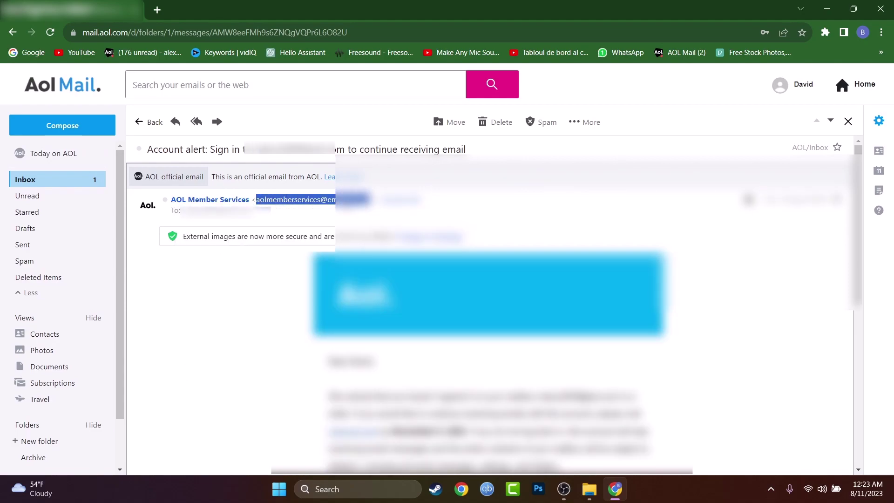
{"action": "right_click", "coordinate": [343, 201]}
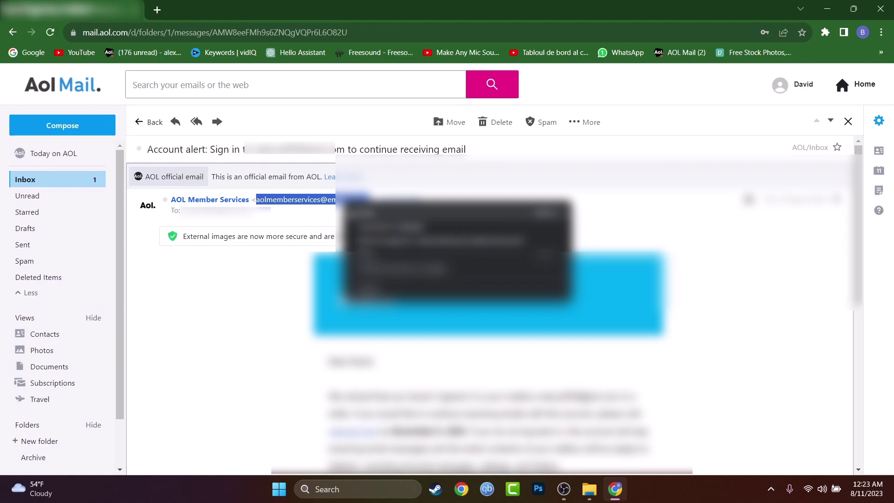
{"action": "left_click", "coordinate": [350, 213]}
{"action": "left_click", "coordinate": [878, 123]}
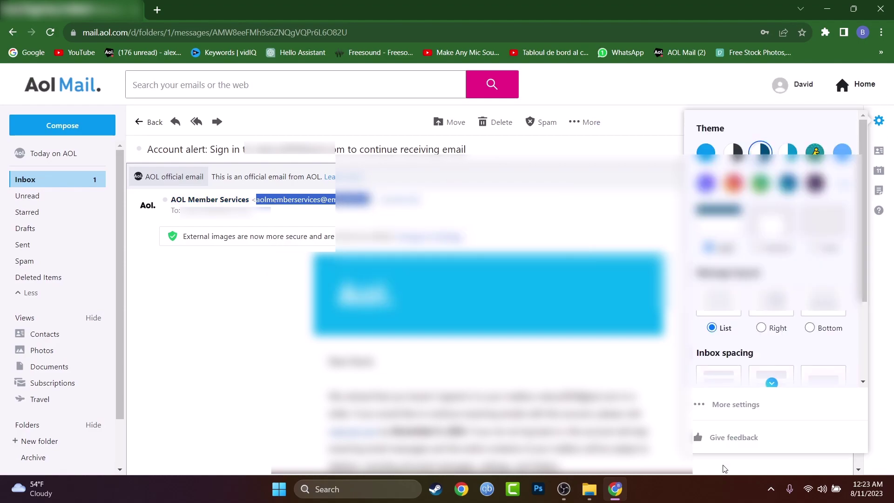
{"action": "left_click", "coordinate": [729, 405]}
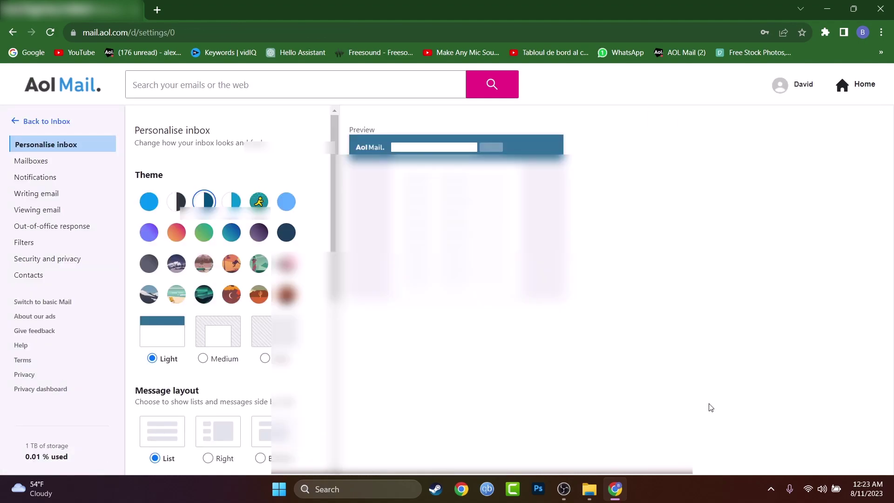
- Paste the copied AOL Member Services sender address as a new blocked address in Security and privacy
{"action": "left_click", "coordinate": [69, 264]}
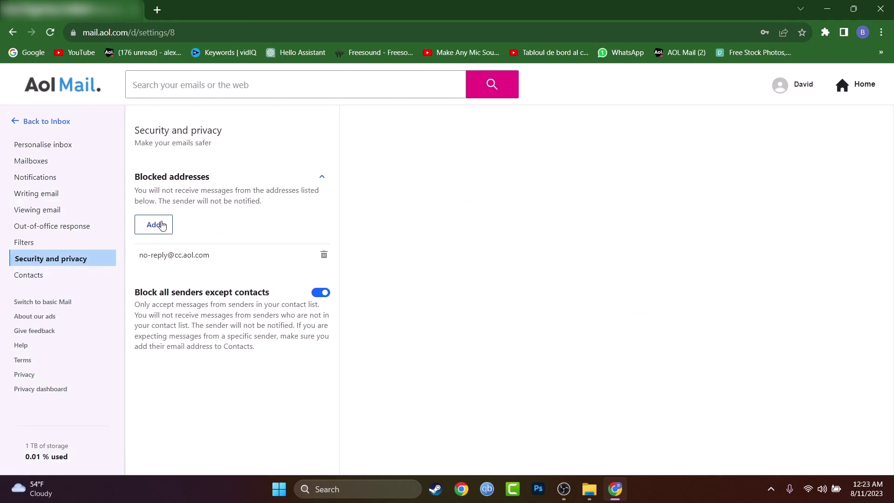
{"action": "left_click", "coordinate": [161, 226]}
{"action": "left_click", "coordinate": [372, 179]}
{"action": "right_click", "coordinate": [389, 183]}
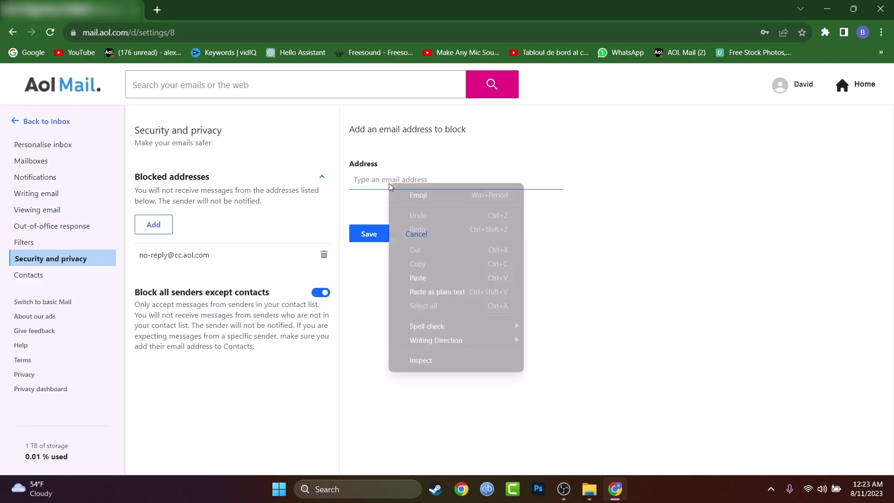
{"action": "left_click", "coordinate": [417, 277]}
{"action": "left_click", "coordinate": [369, 234]}
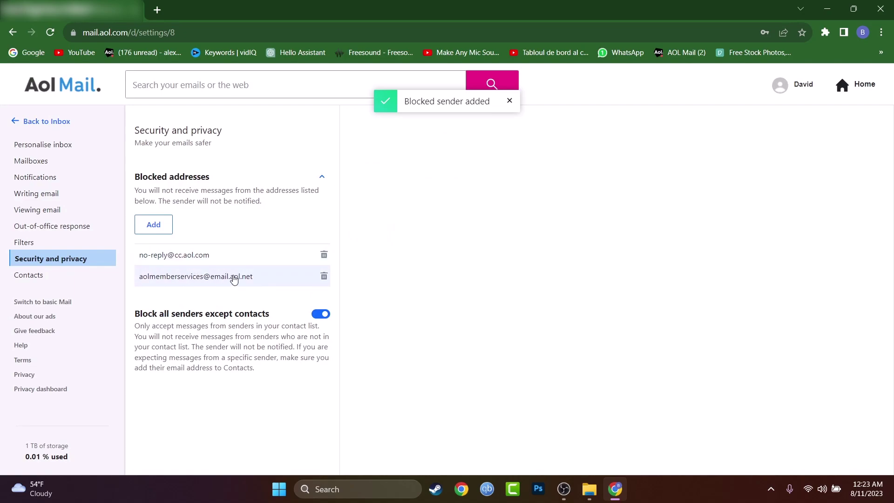
- Add a test aol.com address to the blocked addresses list and save it
{"action": "left_click", "coordinate": [154, 225]}
{"action": "left_click", "coordinate": [434, 174]}
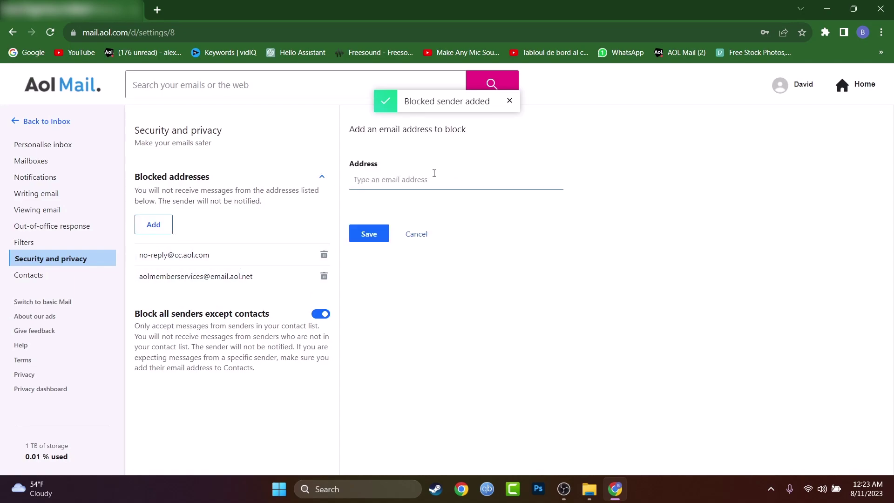
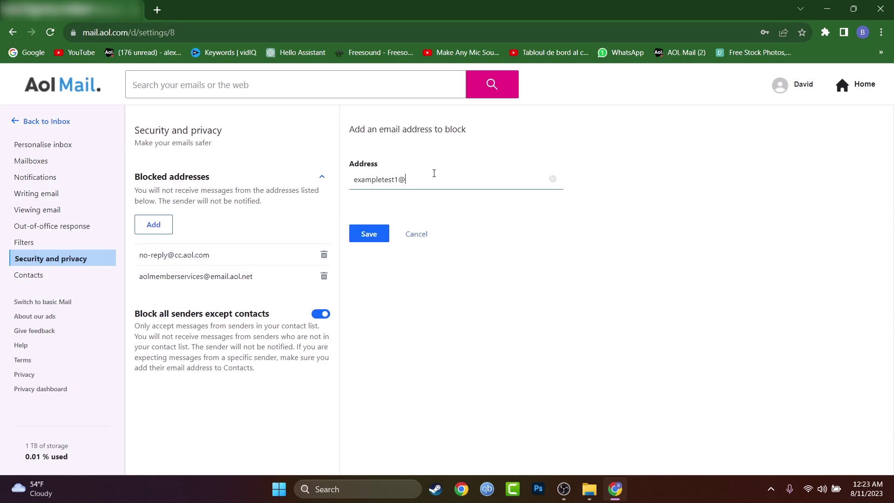
{"action": "type", "text": ".com"}
{"action": "left_click", "coordinate": [375, 237]}
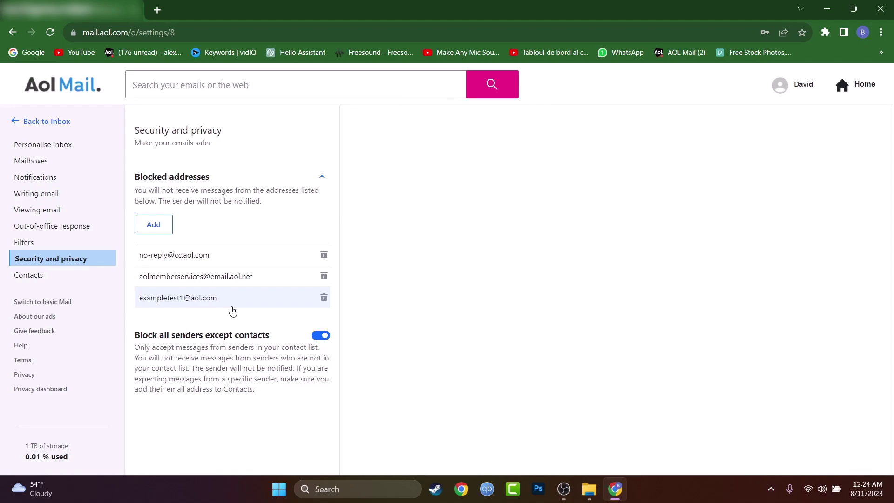
- Delete all three blocked addresses and switch off Block all senders except contacts, confirming with OK
{"action": "left_click", "coordinate": [326, 302]}
{"action": "left_click", "coordinate": [323, 277]}
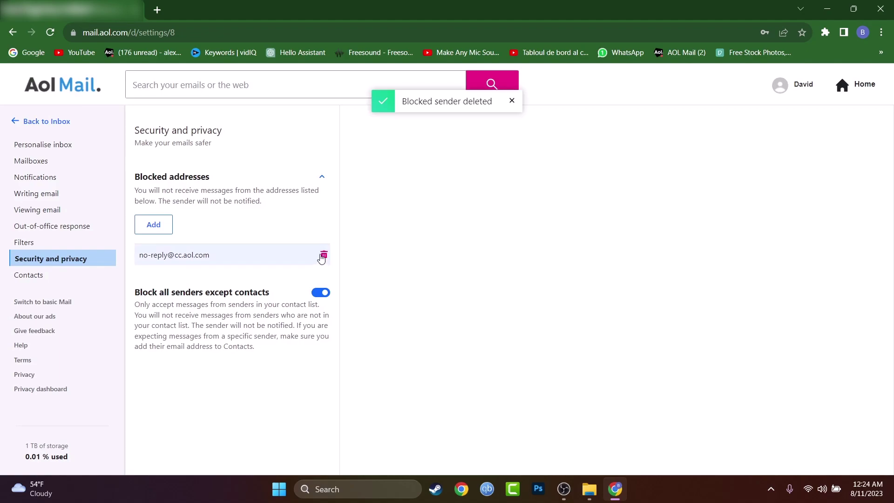
{"action": "left_click", "coordinate": [324, 255]}
{"action": "left_click", "coordinate": [320, 271]}
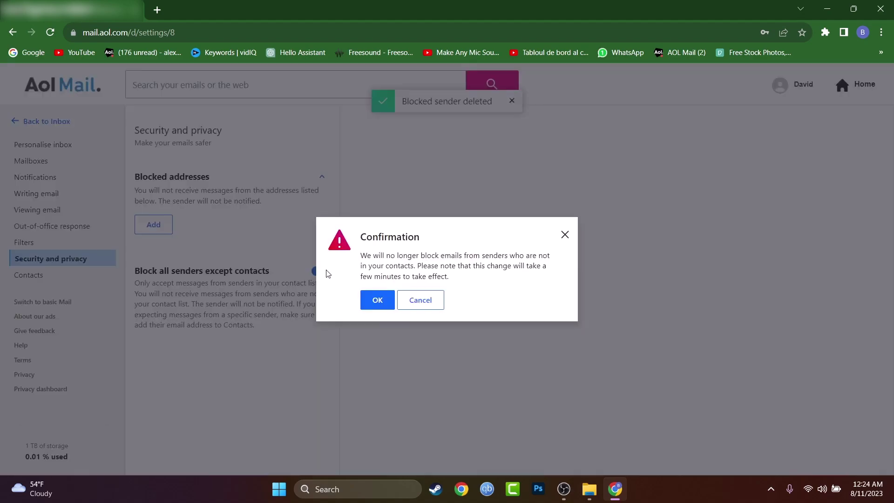
{"action": "left_click", "coordinate": [373, 300]}
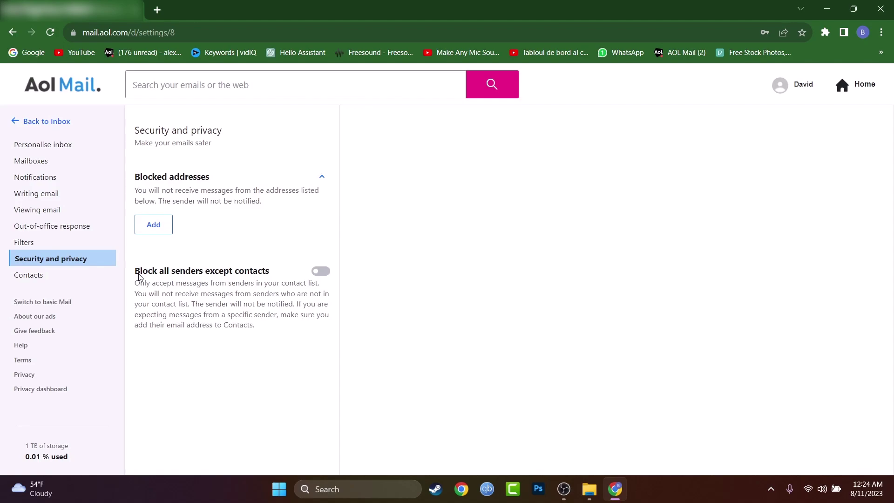
{"action": "left_click", "coordinate": [320, 271]}
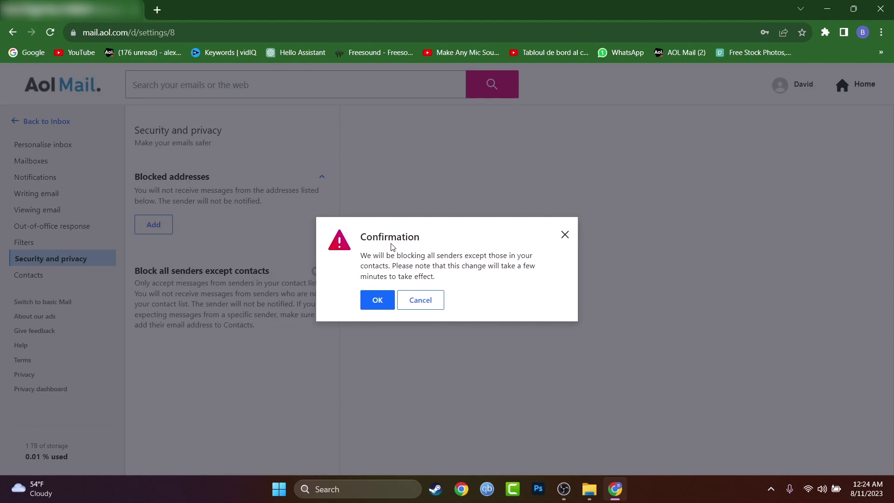
{"action": "left_click", "coordinate": [565, 235]}
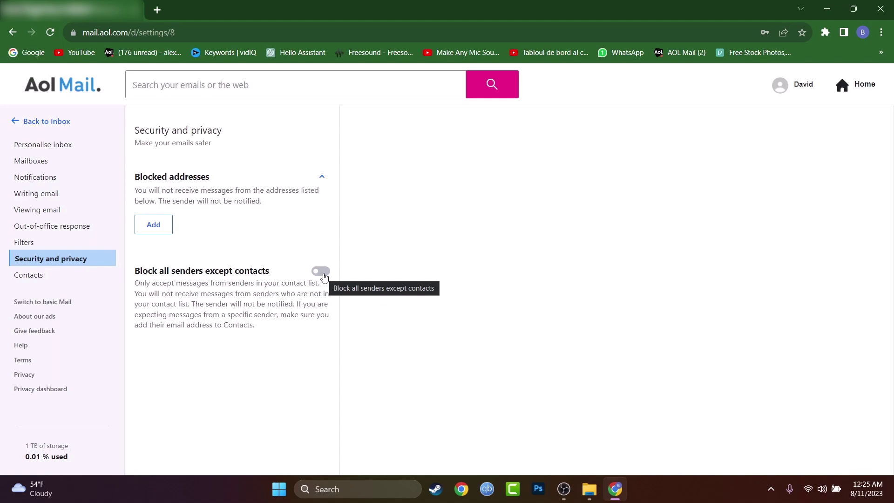
- Open the Add form under Blocked addresses
{"action": "left_click", "coordinate": [155, 224]}
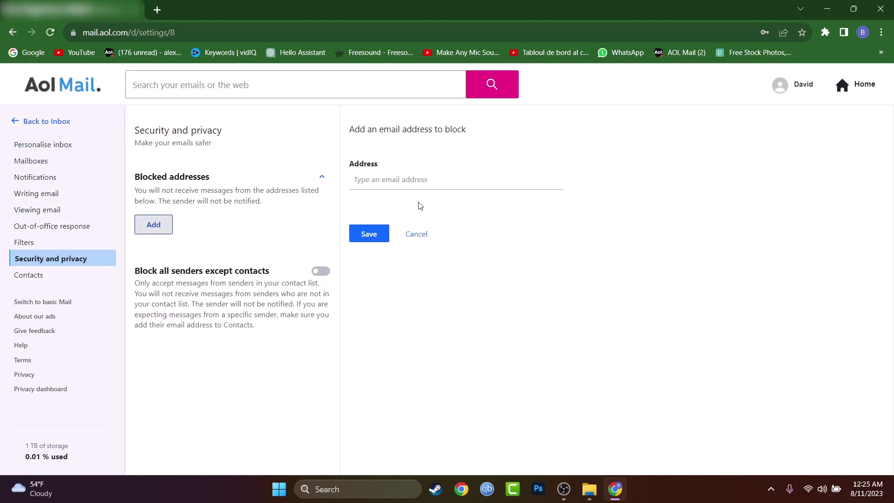